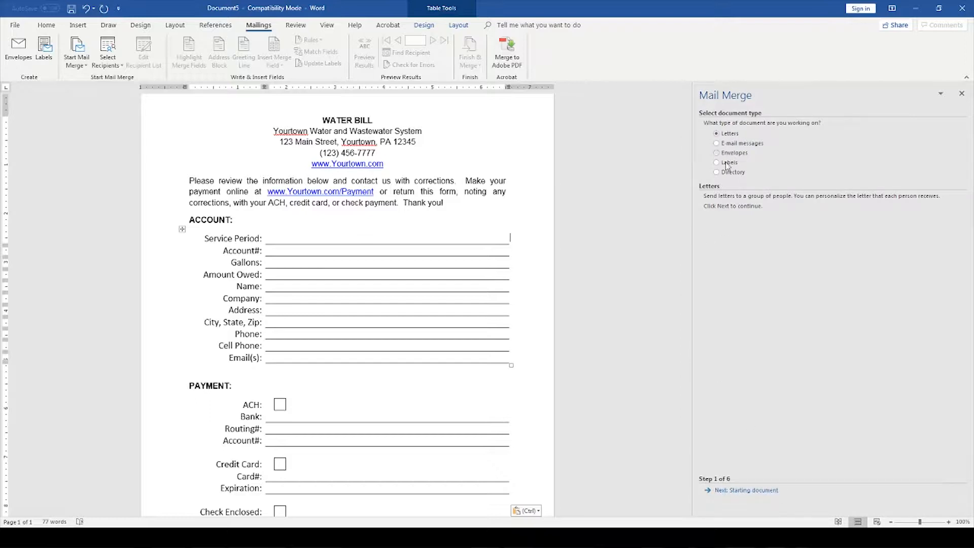
Set up a letter mail merge on the current document with Sheet1$ of the desktop file LearnH2O Mail Merge as the recipient list.
{"action": "left_click", "coordinate": [741, 491]}
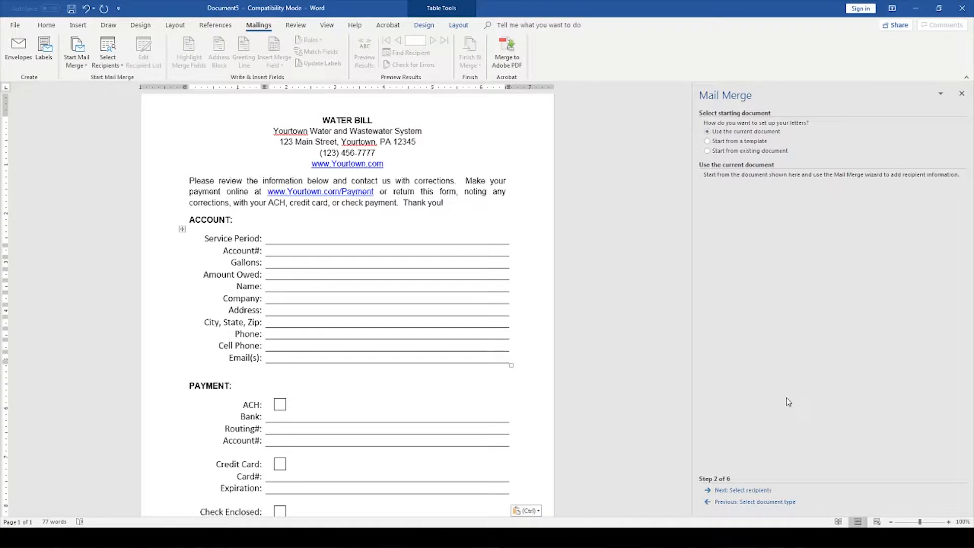
{"action": "left_click", "coordinate": [743, 490]}
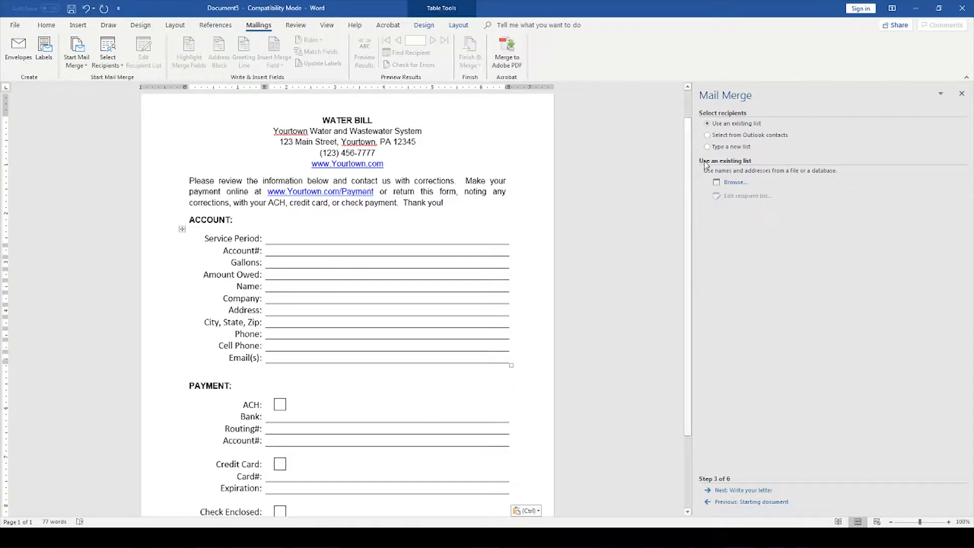
{"action": "left_click", "coordinate": [737, 182]}
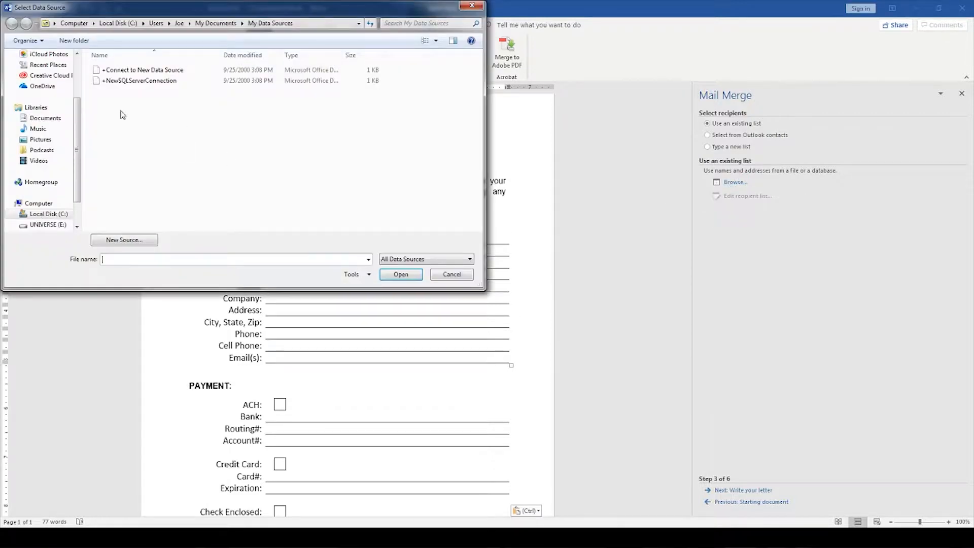
{"action": "left_click_drag", "start_coordinate": [74, 121], "coordinate": [81, 65]}
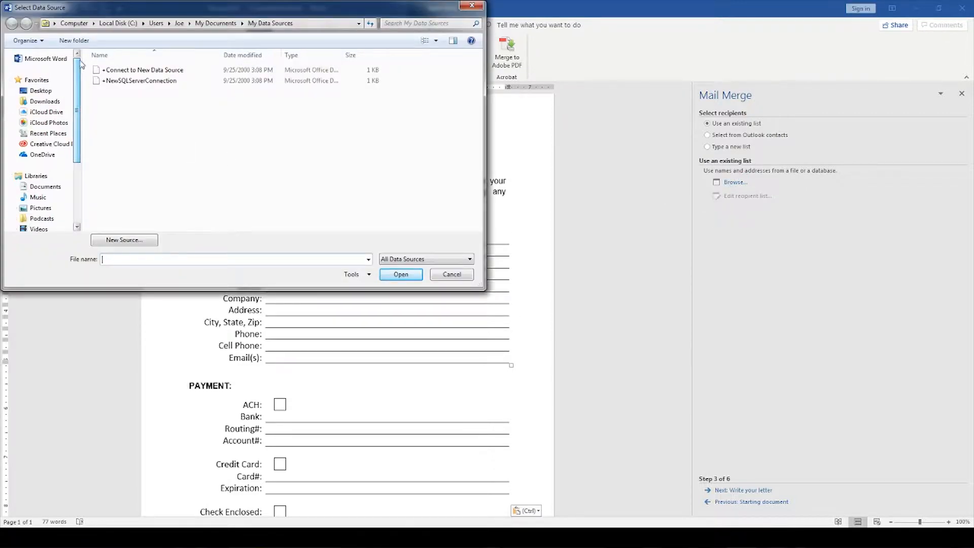
{"action": "left_click", "coordinate": [41, 90]}
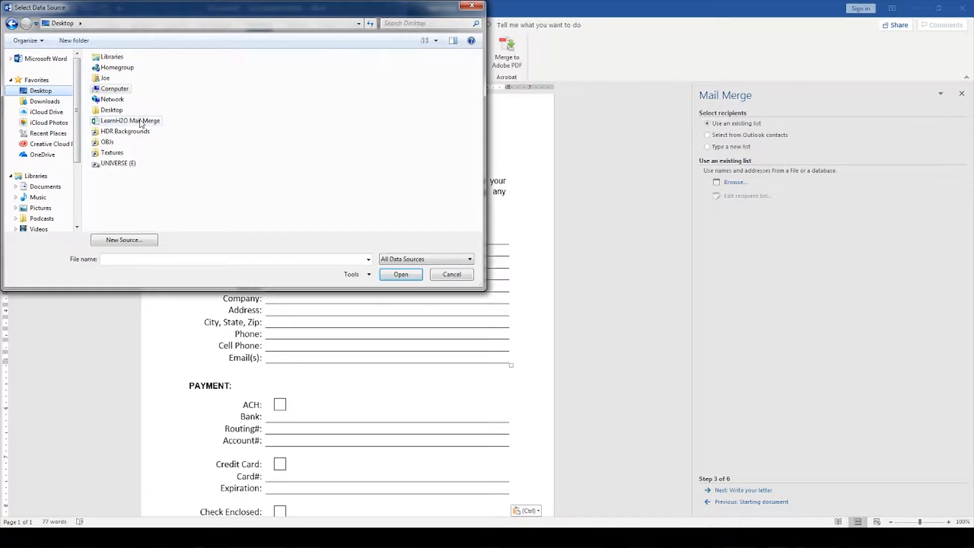
{"action": "left_click", "coordinate": [142, 124]}
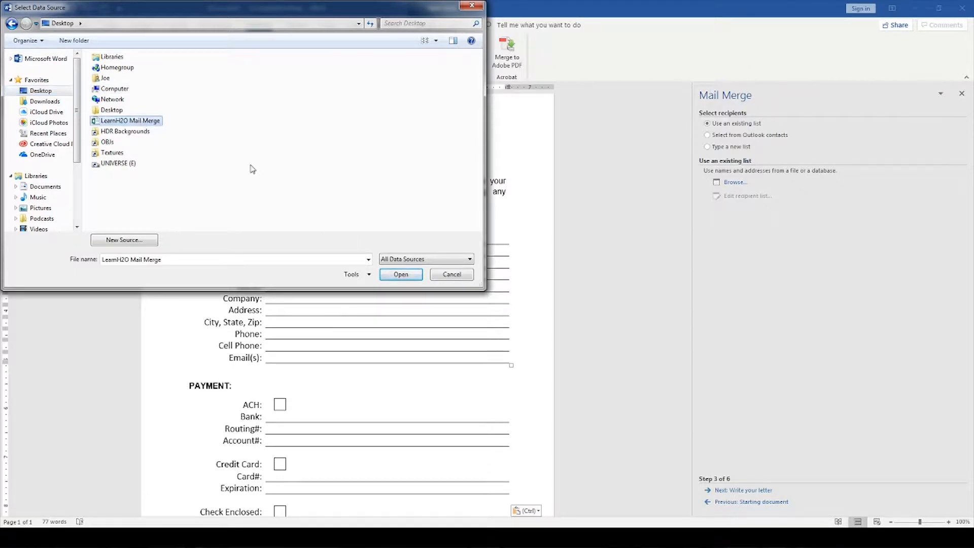
{"action": "left_click", "coordinate": [400, 275]}
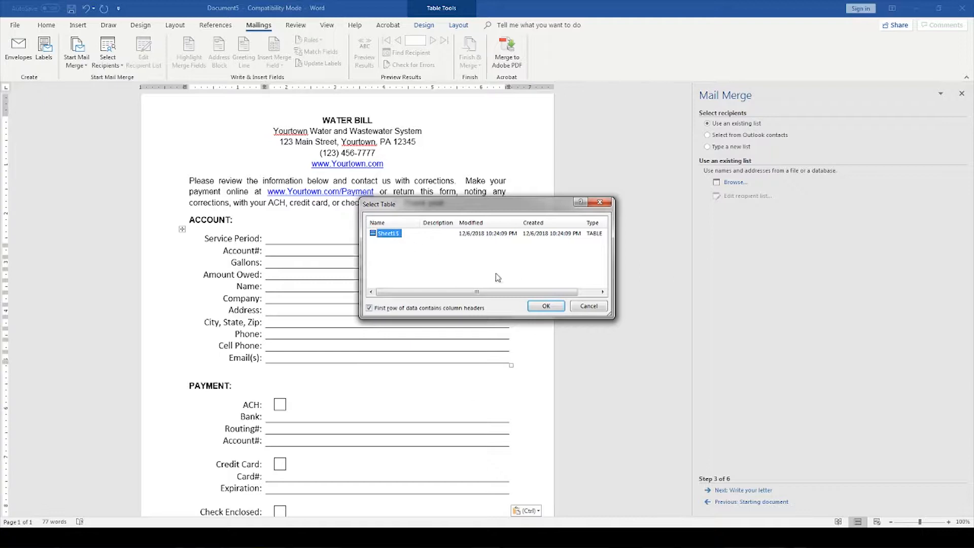
{"action": "left_click", "coordinate": [543, 305]}
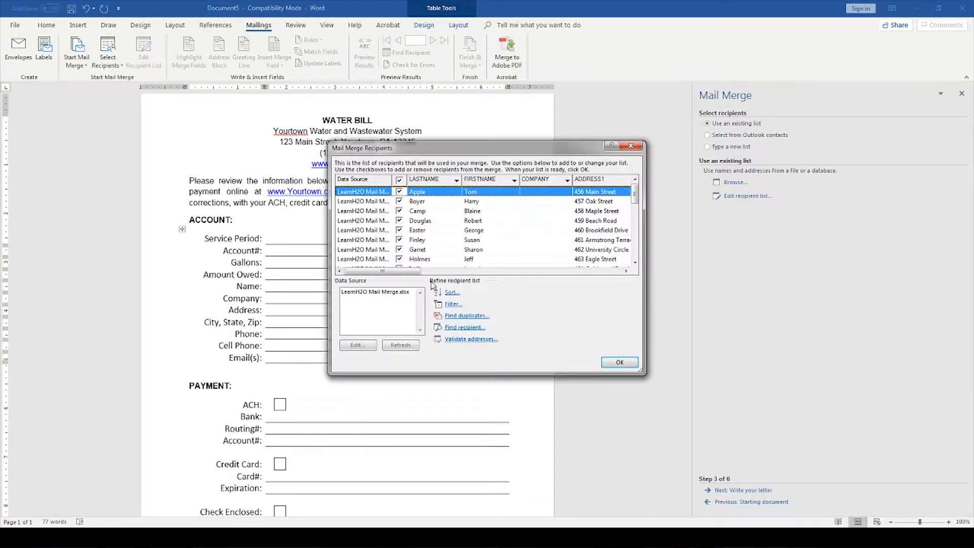
Accept all listed recipients for the merge and go on to writing the letter.
{"action": "mouse_move", "coordinate": [409, 274]}
{"action": "left_mouse_down"}
{"action": "mouse_move", "coordinate": [583, 274]}
{"action": "mouse_move", "coordinate": [398, 277]}
{"action": "left_mouse_up"}
{"action": "left_click", "coordinate": [620, 362]}
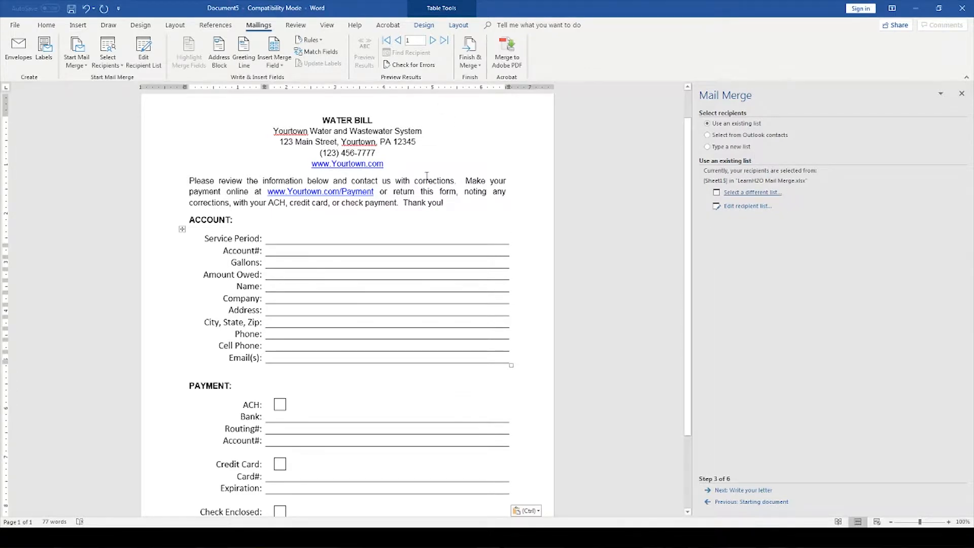
{"action": "left_click", "coordinate": [741, 490]}
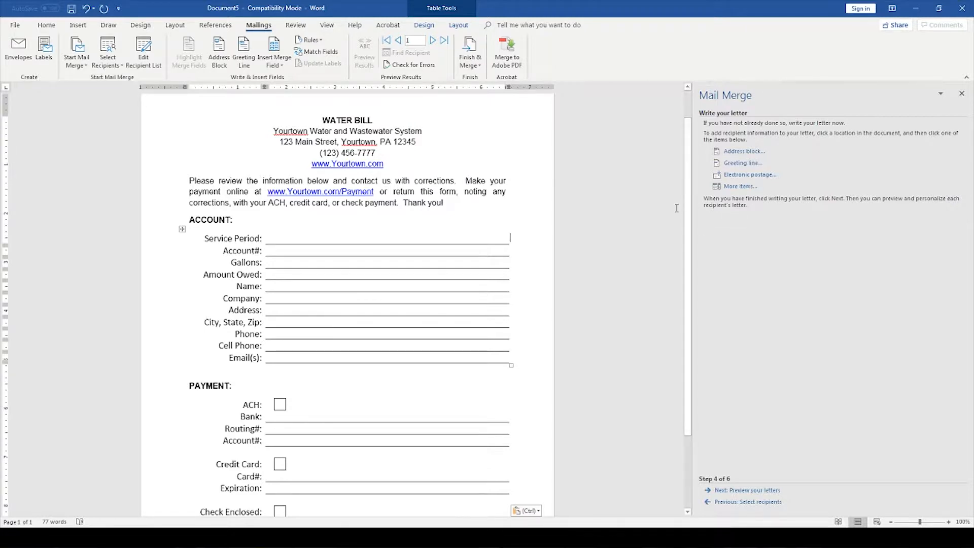
Insert the merge fields DATE in the Service Period row, ACCT in the Account# row and GALLONS in the Gallons row.
{"action": "left_click", "coordinate": [277, 242]}
{"action": "left_click", "coordinate": [283, 66]}
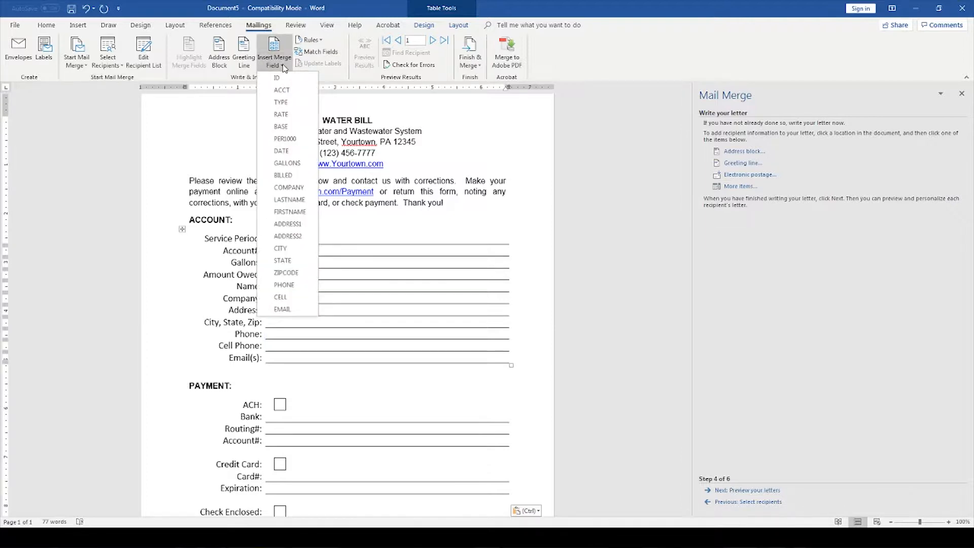
{"action": "left_click", "coordinate": [282, 151]}
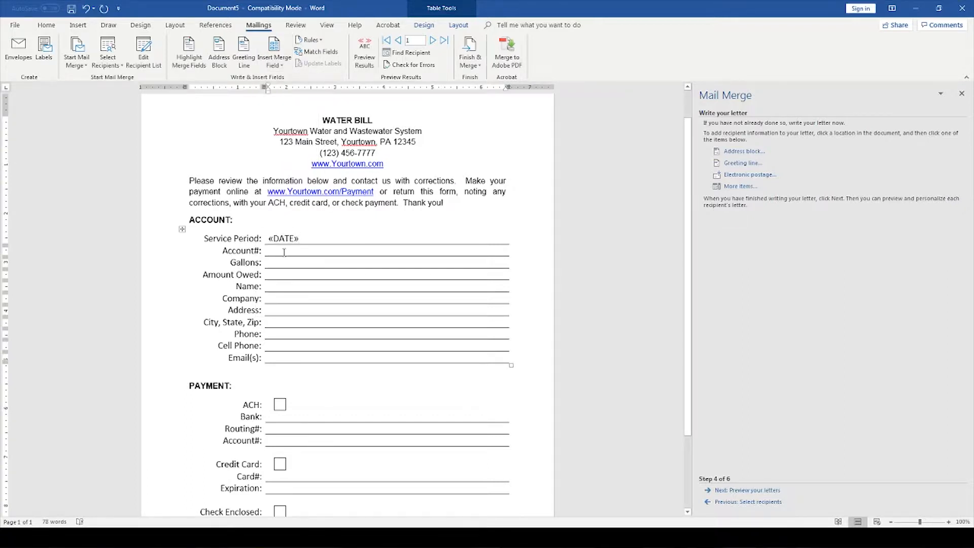
{"action": "left_click", "coordinate": [281, 66]}
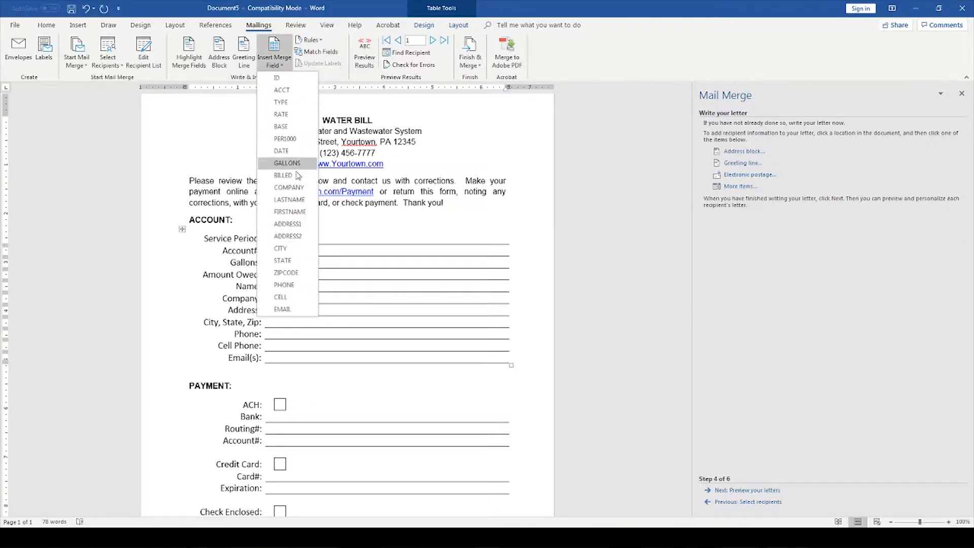
{"action": "left_click", "coordinate": [282, 90]}
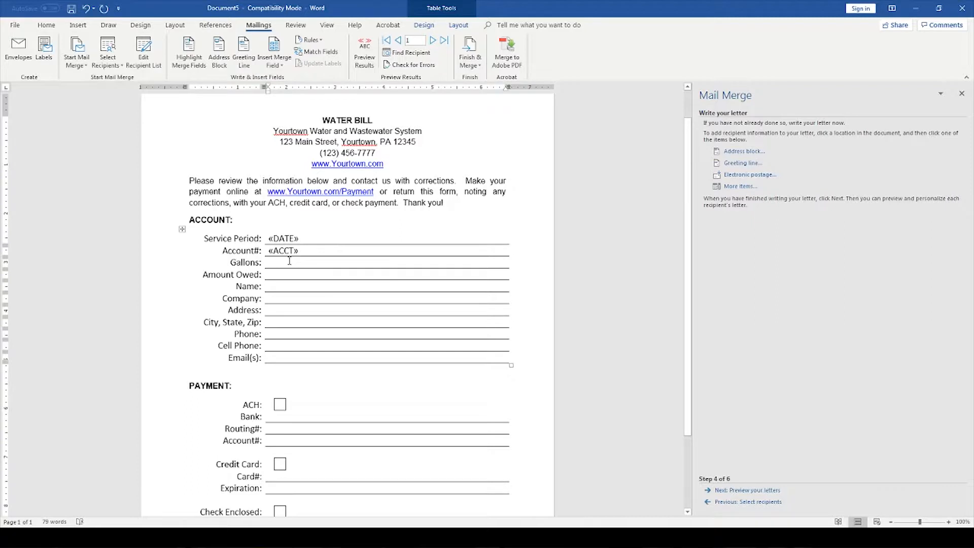
{"action": "left_click", "coordinate": [280, 66]}
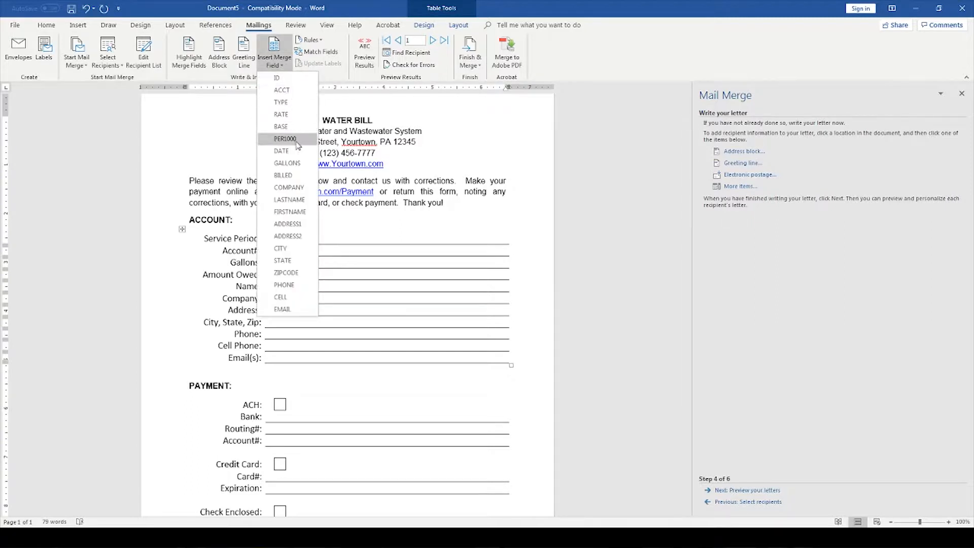
{"action": "left_click", "coordinate": [287, 164]}
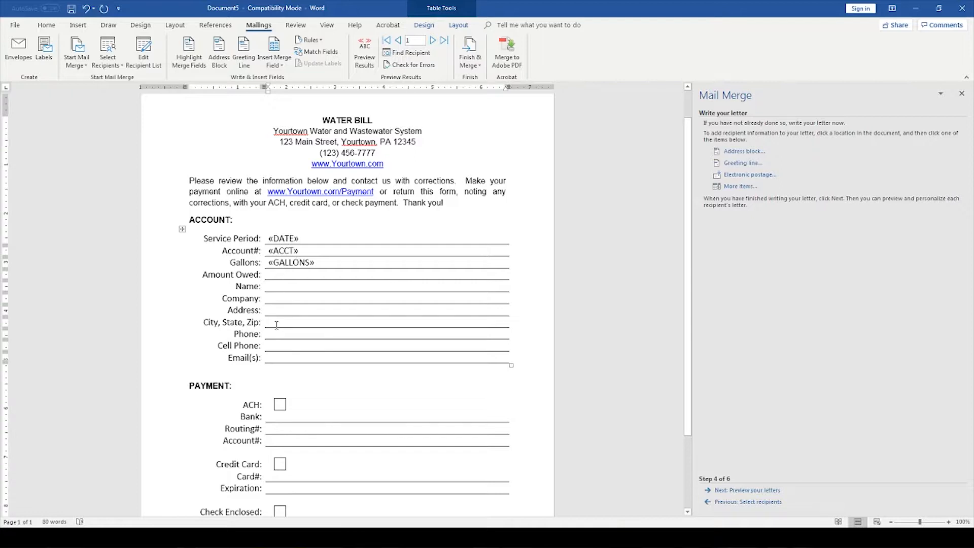
Insert the CITY, STATE and ZIPCODE merge fields one after another in the City, State, Zip row.
{"action": "left_click", "coordinate": [283, 65]}
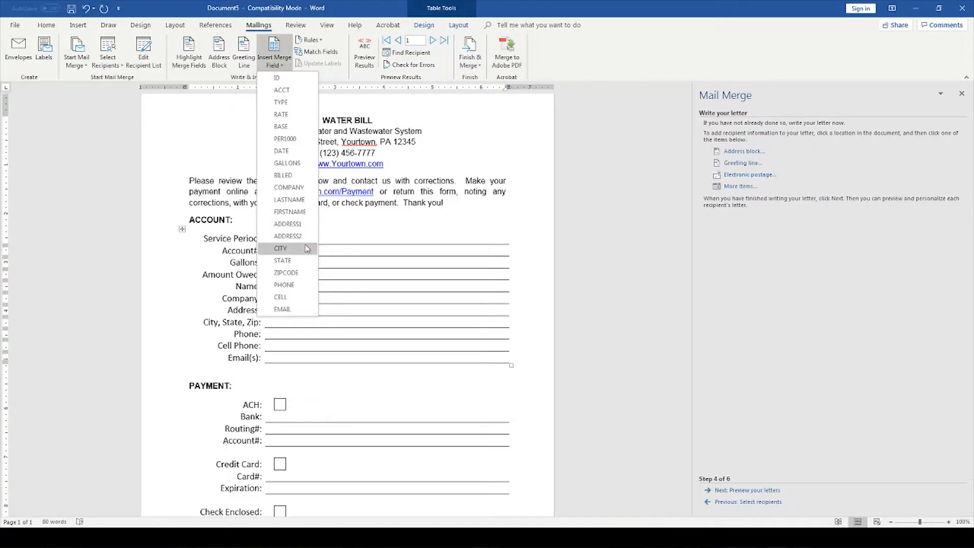
{"action": "left_click", "coordinate": [305, 248]}
{"action": "left_click", "coordinate": [281, 65]}
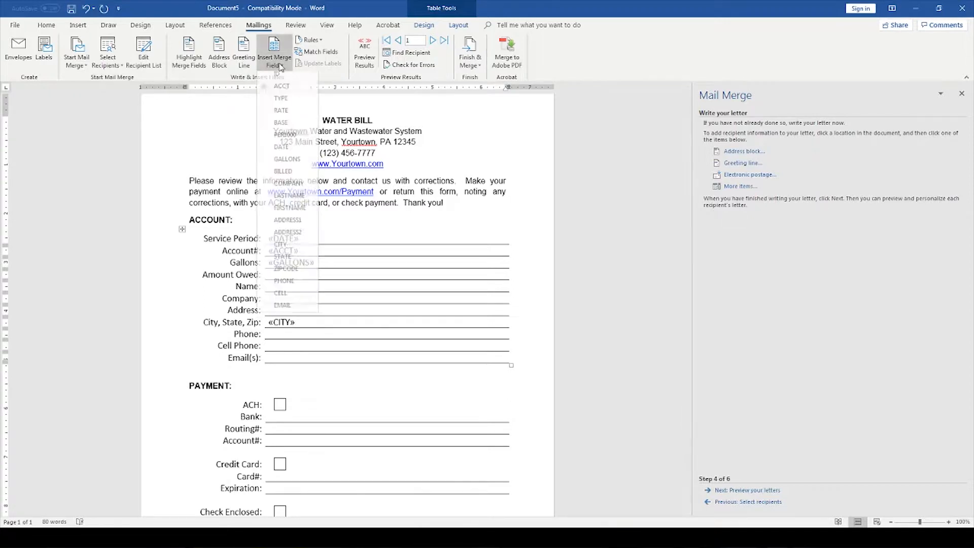
{"action": "left_click", "coordinate": [300, 260]}
{"action": "left_click", "coordinate": [282, 65]}
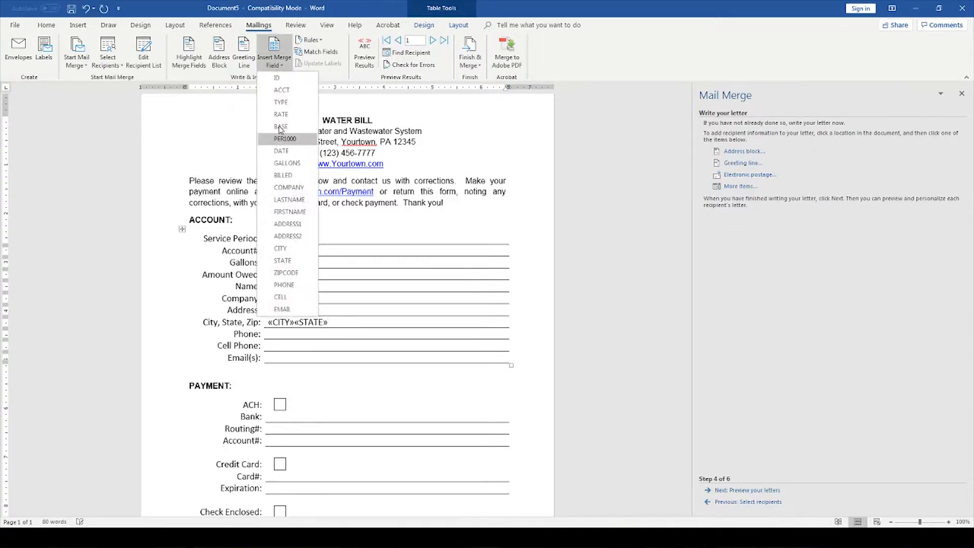
{"action": "left_click", "coordinate": [303, 272]}
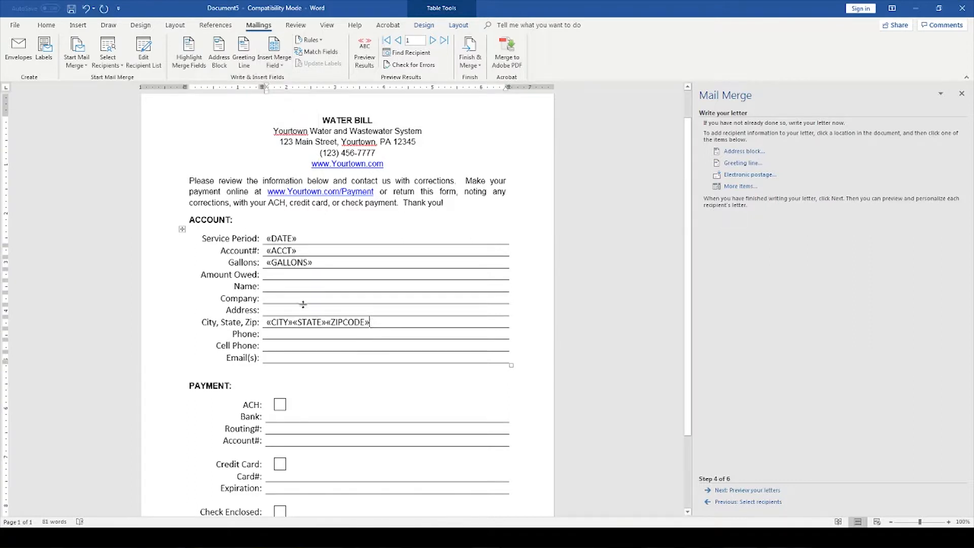
Insert the ADDRESS1 and ADDRESS2 merge fields in the Address row.
{"action": "left_click", "coordinate": [282, 65]}
{"action": "left_click", "coordinate": [288, 225]}
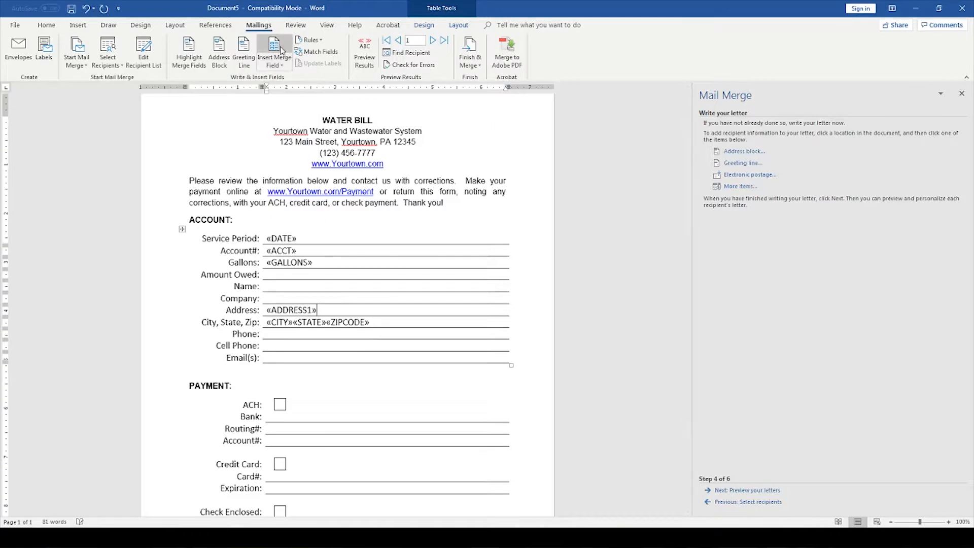
{"action": "left_click", "coordinate": [282, 65]}
{"action": "left_click", "coordinate": [288, 236]}
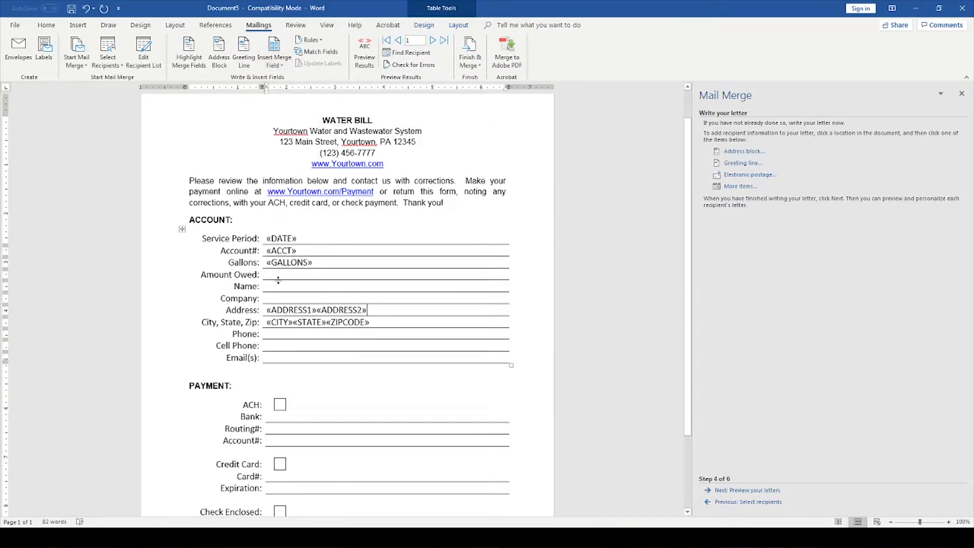
Fill the remaining account rows with the merge fields BILLED (Amount Owed), FIRSTNAME and LASTNAME (Name), COMPANY, PHONE, CELL and EMAIL.
{"action": "left_click", "coordinate": [274, 65]}
{"action": "left_click", "coordinate": [281, 249]}
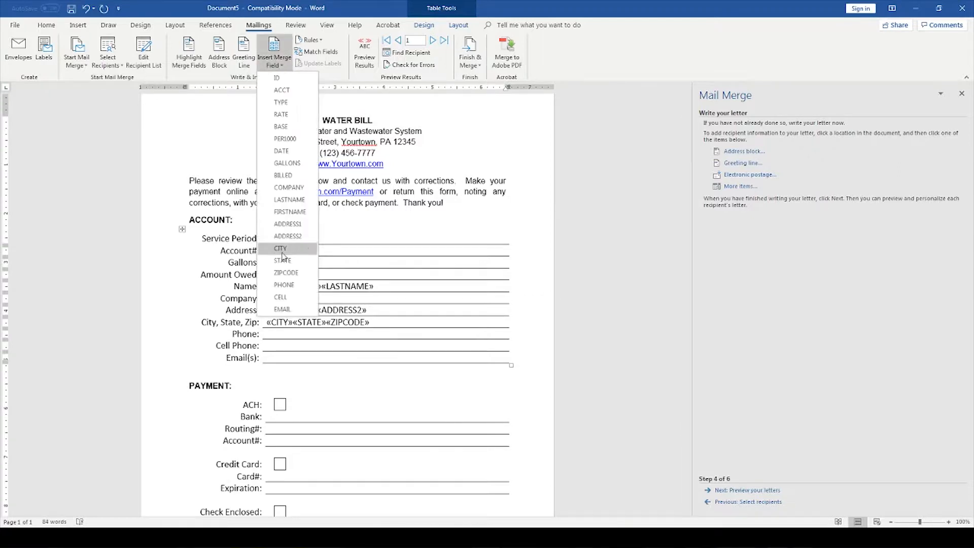
{"action": "left_click", "coordinate": [284, 190]}
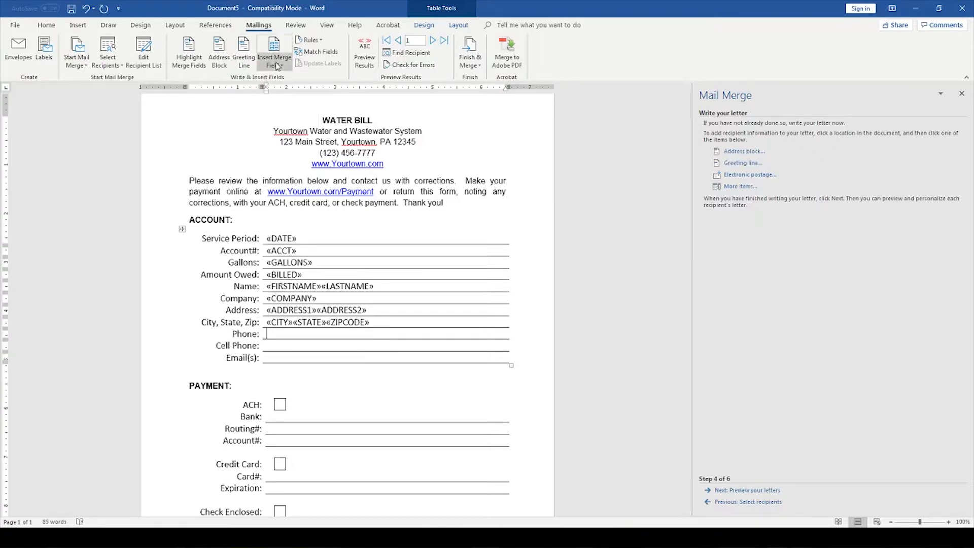
{"action": "left_click", "coordinate": [266, 257]}
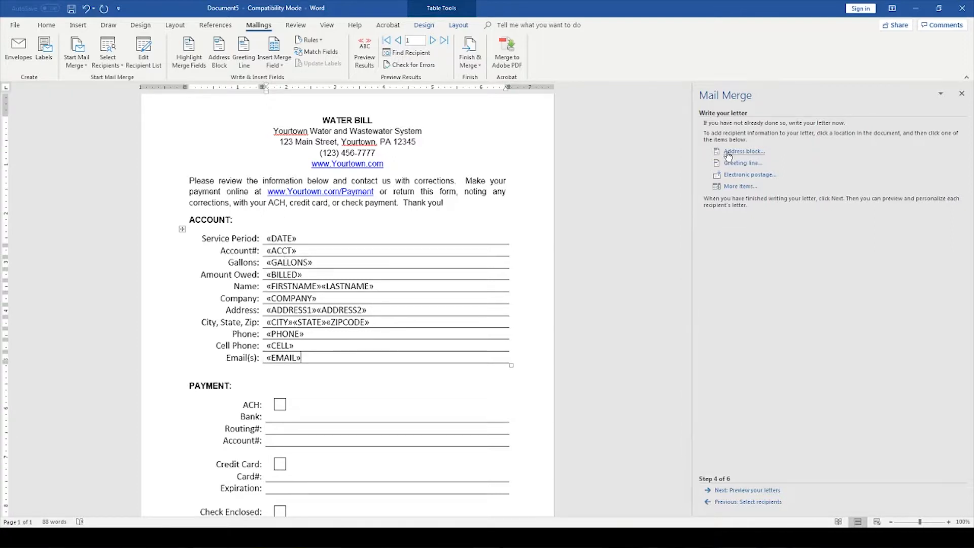
Look over the completed form and preview the merged water bills from recipient 1 through recipient 7.
{"action": "scroll", "coordinate": [380, 245], "scroll_direction": "down", "scroll_amount": 3}
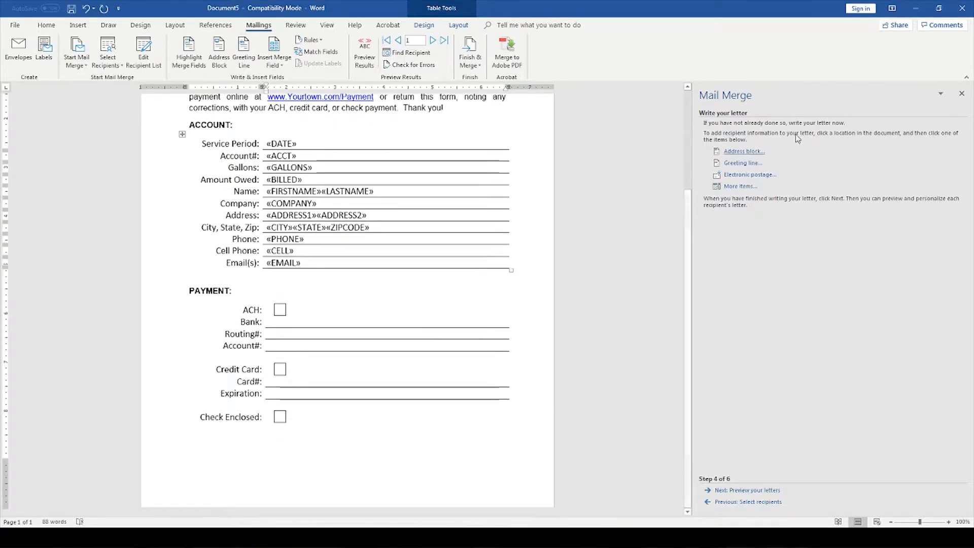
{"action": "scroll", "coordinate": [419, 299], "scroll_direction": "up", "scroll_amount": 4}
{"action": "scroll", "coordinate": [418, 298], "scroll_direction": "down", "scroll_amount": 3}
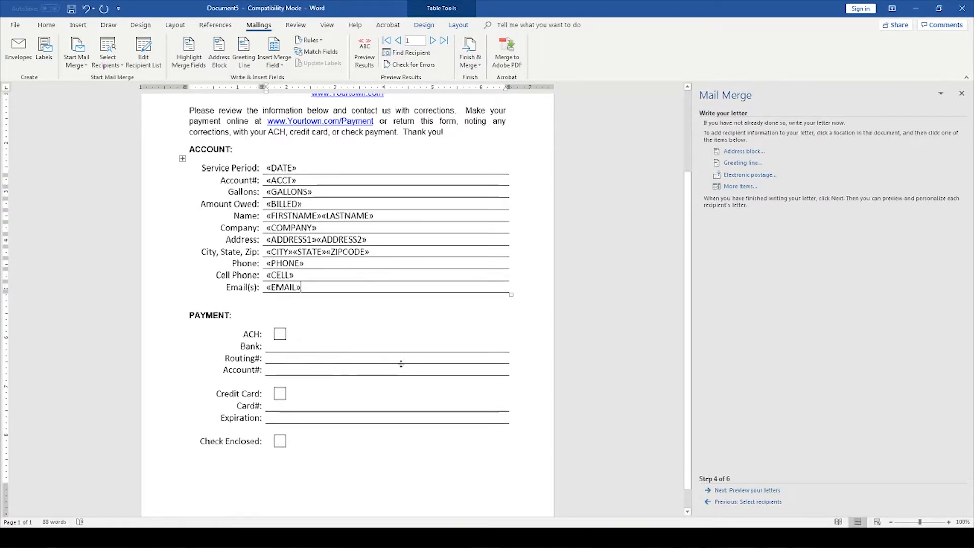
{"action": "scroll", "coordinate": [397, 345], "scroll_direction": "up", "scroll_amount": 3}
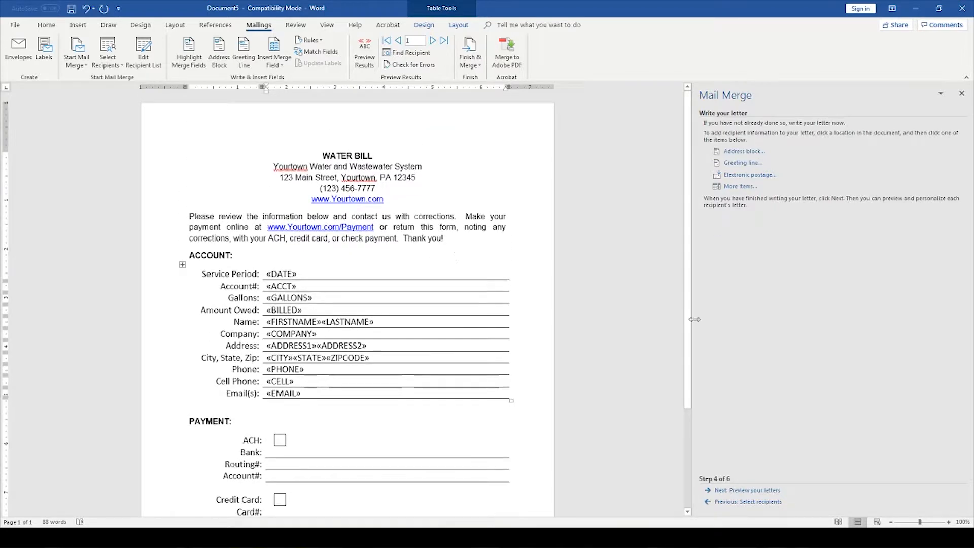
{"action": "left_click", "coordinate": [747, 490]}
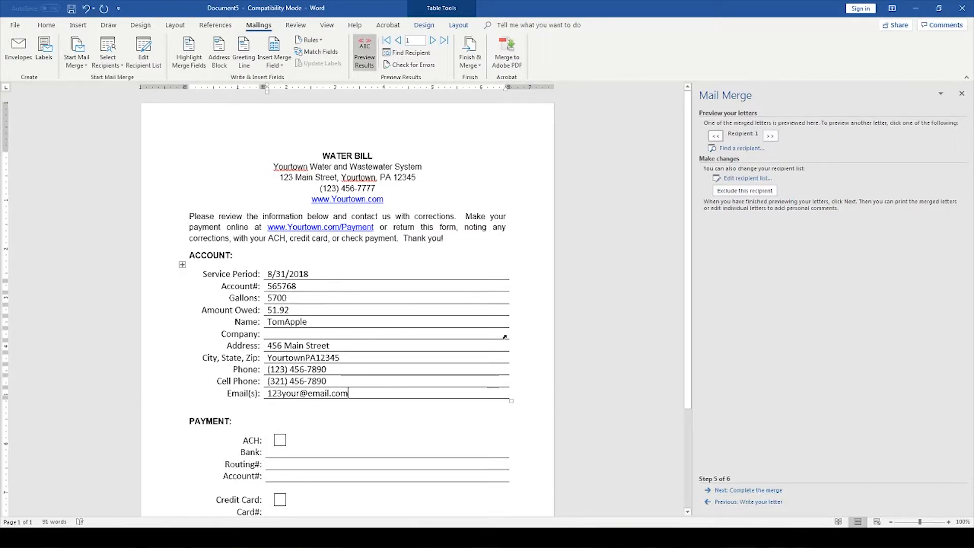
{"action": "left_click", "coordinate": [771, 137]}
{"action": "left_click", "coordinate": [772, 138]}
{"action": "left_click", "coordinate": [772, 137]}
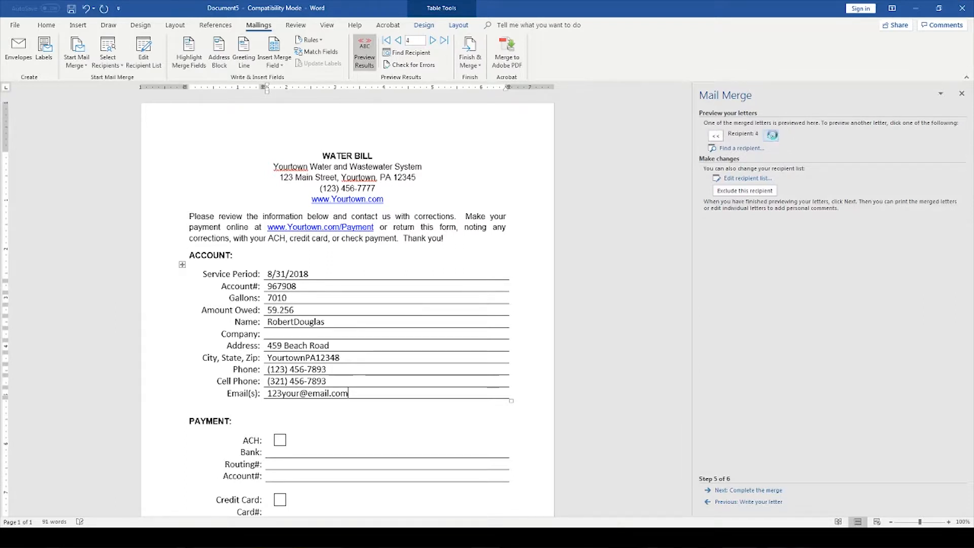
{"action": "left_click", "coordinate": [771, 137]}
{"action": "left_click", "coordinate": [771, 137]}
{"action": "left_click", "coordinate": [771, 137]}
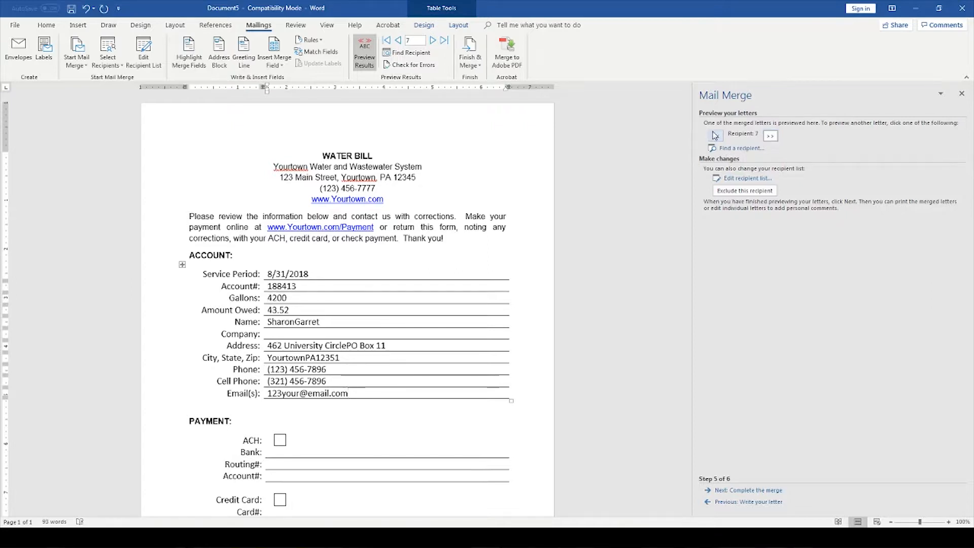
Page back through the previewed bills to recipient 1 and check how its account details are laid out.
{"action": "left_click", "coordinate": [715, 136]}
{"action": "left_click", "coordinate": [715, 136]}
{"action": "left_click", "coordinate": [715, 136]}
{"action": "left_click", "coordinate": [716, 136]}
{"action": "left_click", "coordinate": [715, 136]}
{"action": "left_click", "coordinate": [716, 136]}
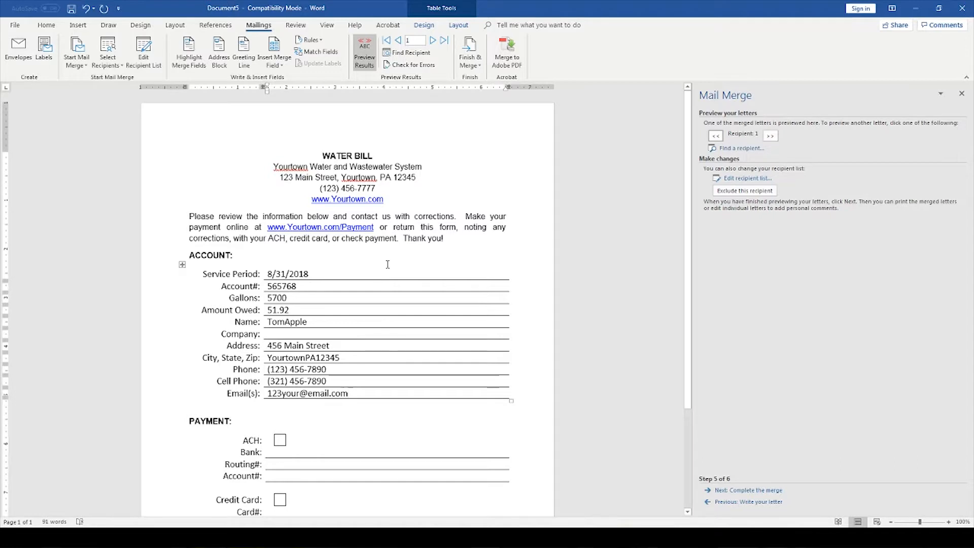
{"action": "scroll", "coordinate": [388, 264], "scroll_direction": "down", "scroll_amount": 1}
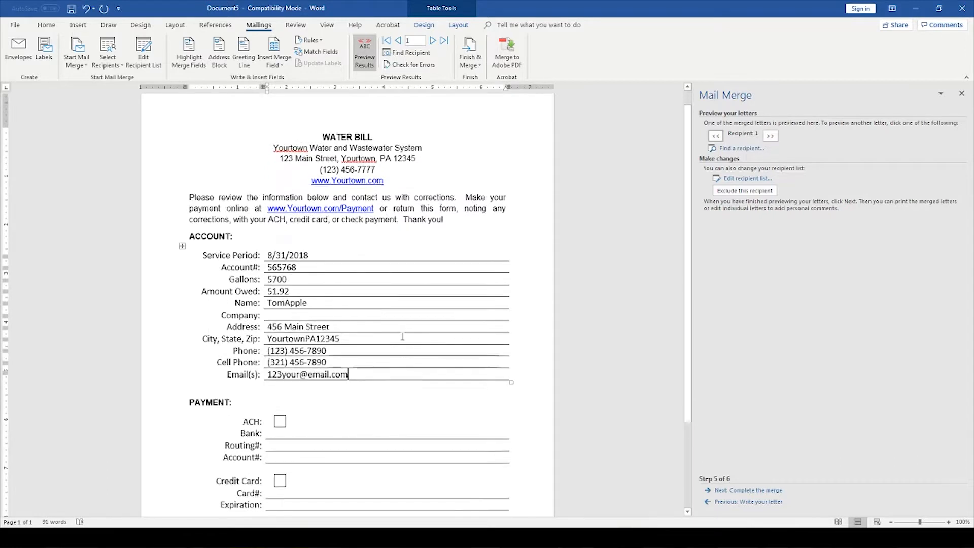
Return to the letter-writing stage and add a "$" in front of the BILLED merge field in the Amount Owed row.
{"action": "left_click", "coordinate": [742, 503]}
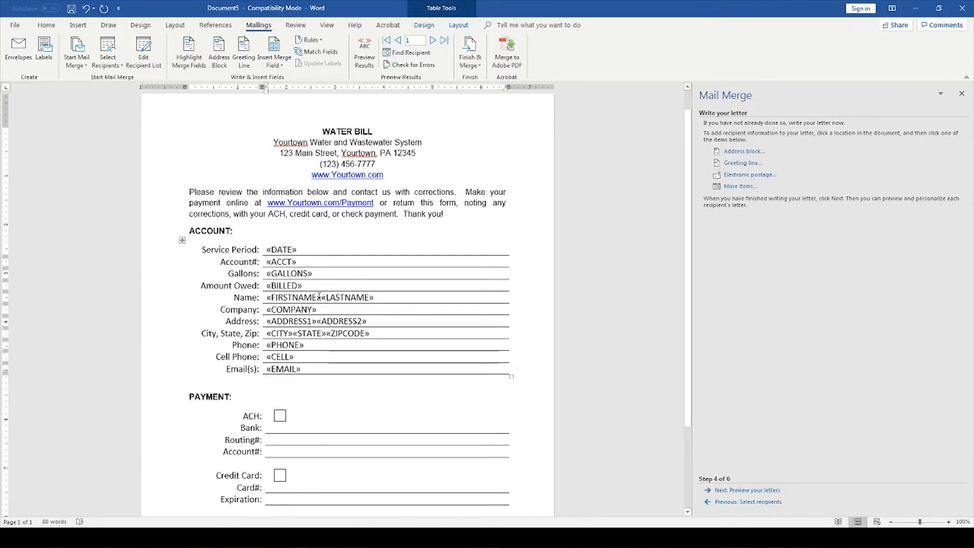
{"action": "left_click", "coordinate": [268, 286]}
{"action": "type", "text": "$"}
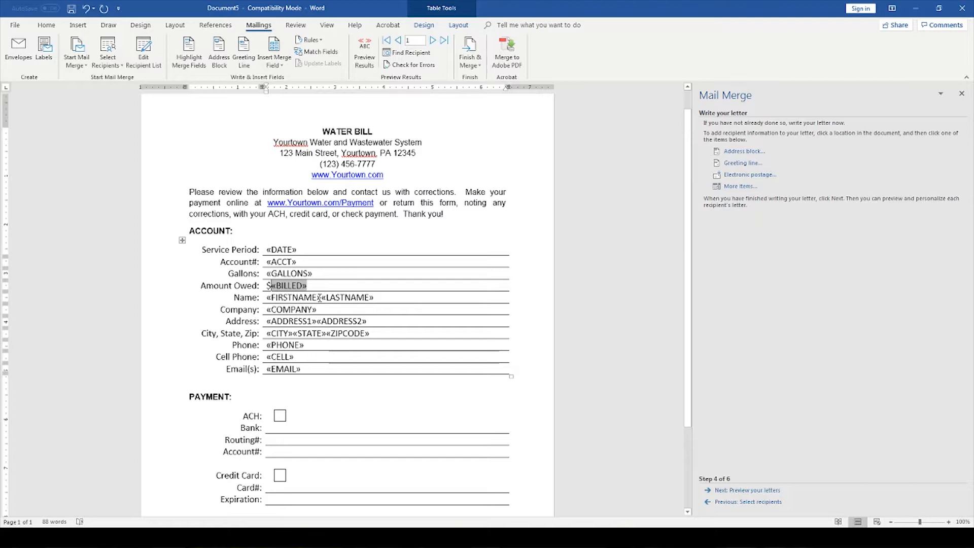
Separate the Name and Address merge fields with spaces, and format the City, State, Zip row with a comma after CITY and spaces between fields.
{"action": "left_click", "coordinate": [321, 298]}
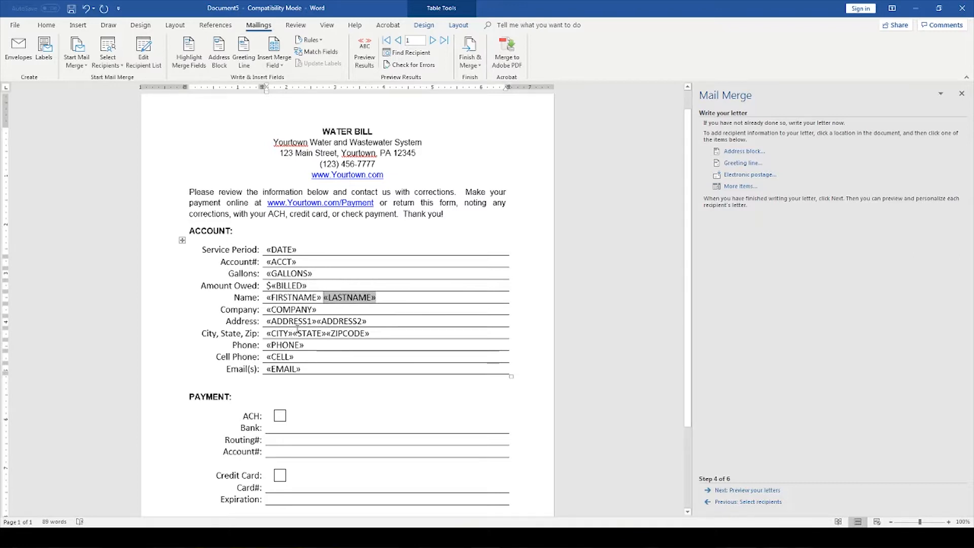
{"action": "left_click", "coordinate": [318, 322]}
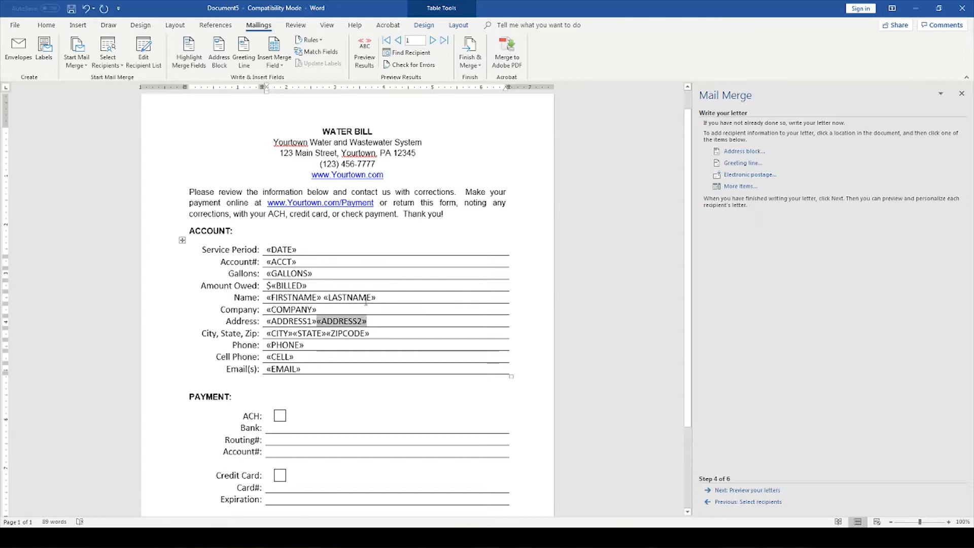
{"action": "left_click", "coordinate": [294, 334]}
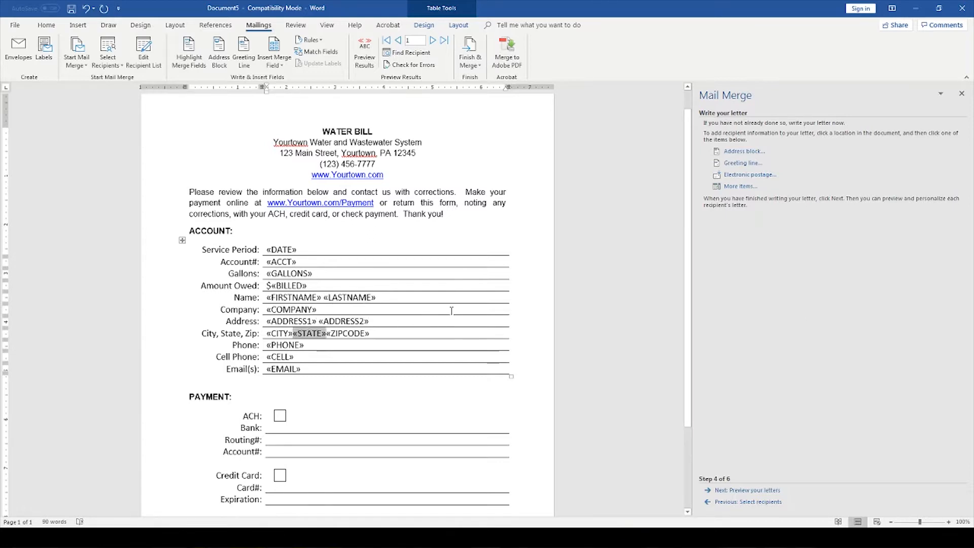
{"action": "type", "text": ","}
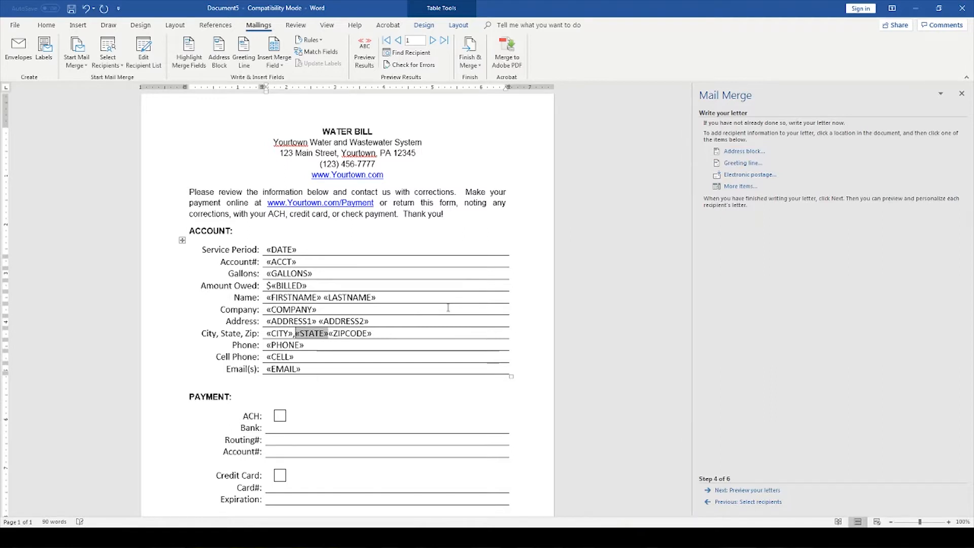
{"action": "left_click", "coordinate": [335, 331]}
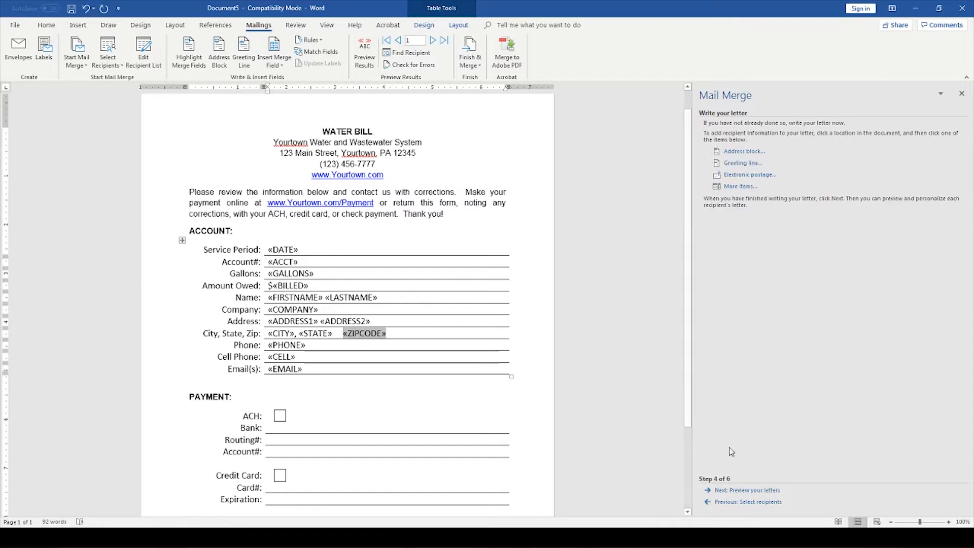
Preview the merged water bills from recipient 1 through recipient 12 to check the field spacing and punctuation.
{"action": "left_click", "coordinate": [751, 491]}
{"action": "left_click", "coordinate": [379, 335]}
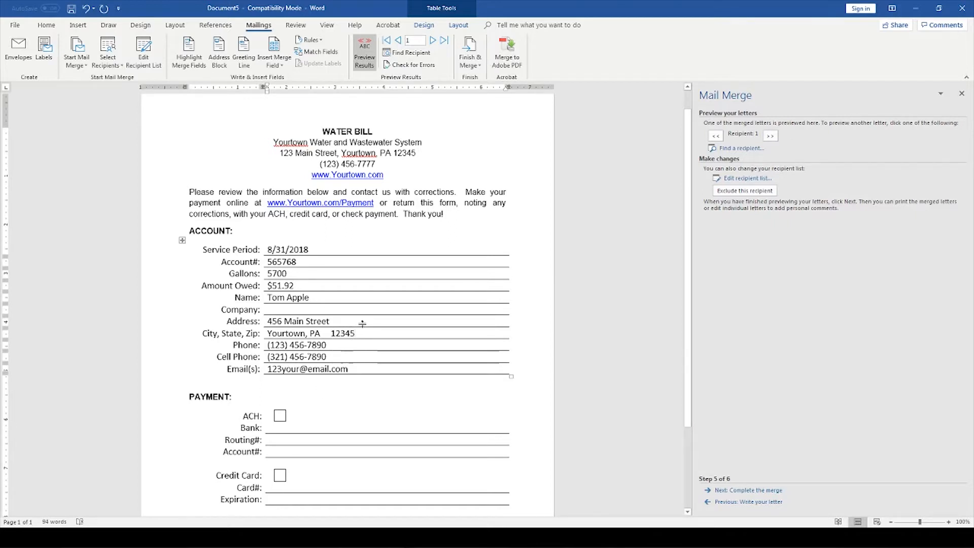
{"action": "left_click", "coordinate": [770, 136]}
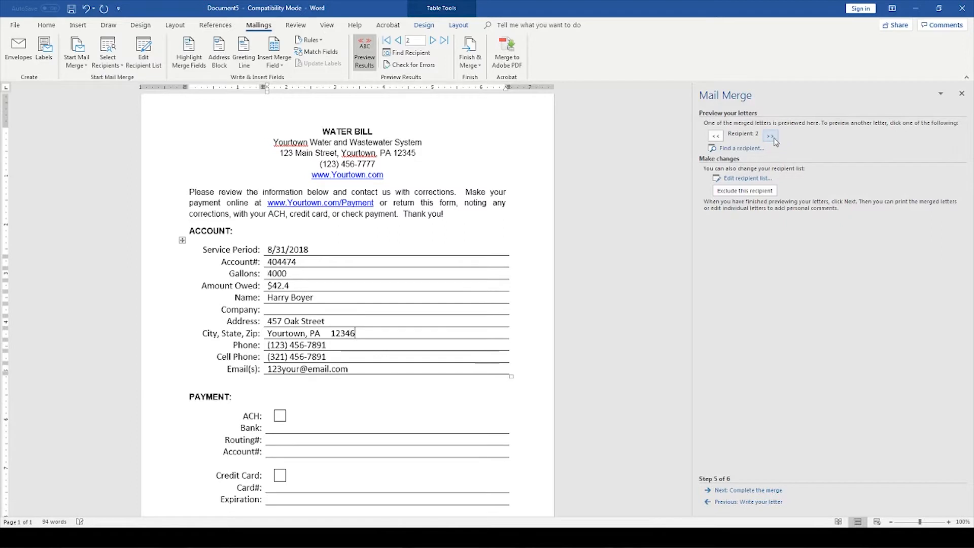
{"action": "left_click", "coordinate": [770, 136]}
{"action": "left_click", "coordinate": [771, 136]}
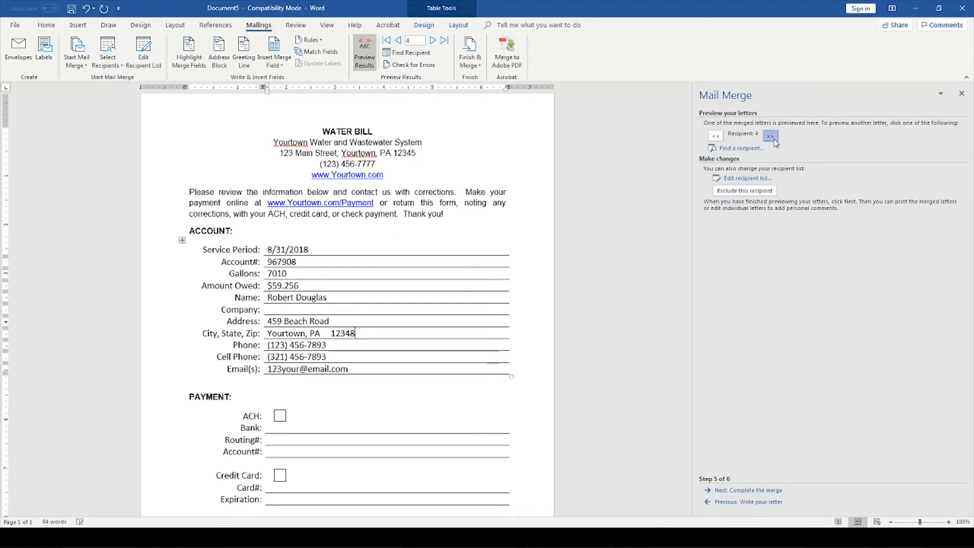
{"action": "left_click", "coordinate": [770, 136]}
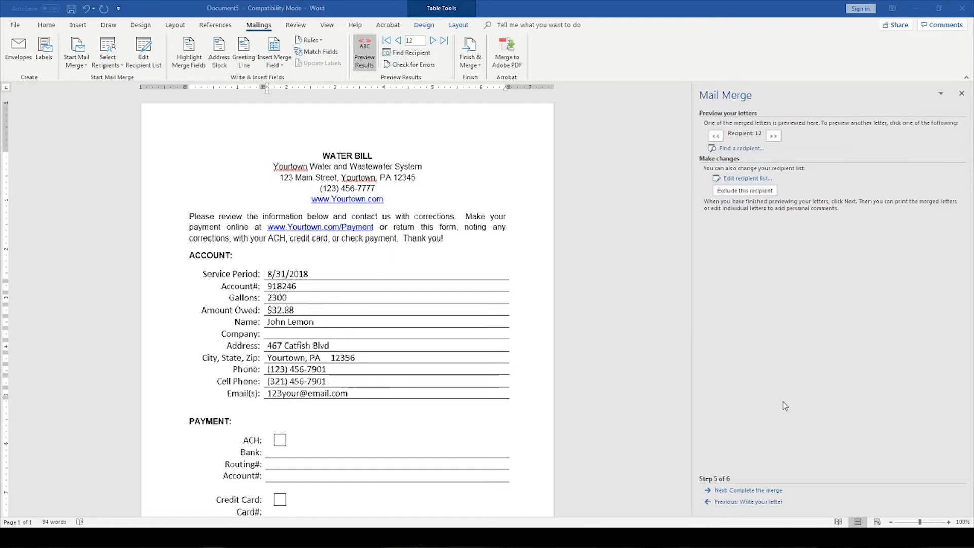
Complete the merge by generating individual letters for all records in a new document.
{"action": "left_click", "coordinate": [746, 491]}
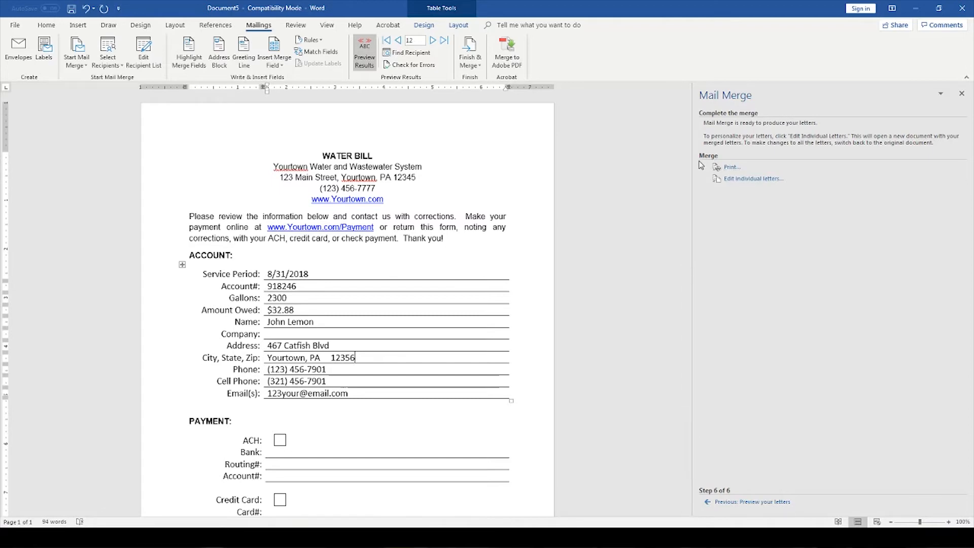
{"action": "scroll", "coordinate": [680, 173], "scroll_direction": "down", "scroll_amount": 5}
{"action": "scroll", "coordinate": [688, 143], "scroll_direction": "up", "scroll_amount": 5}
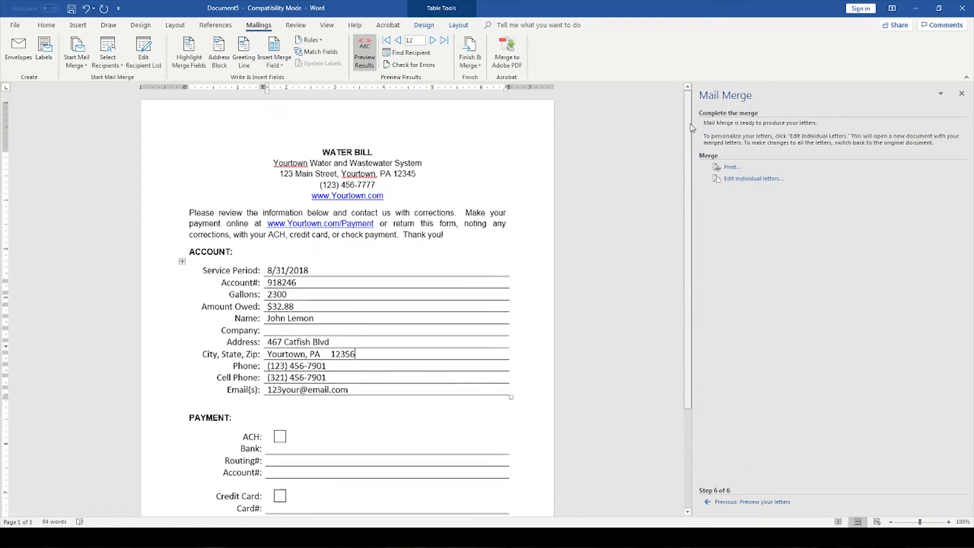
{"action": "left_click", "coordinate": [738, 181]}
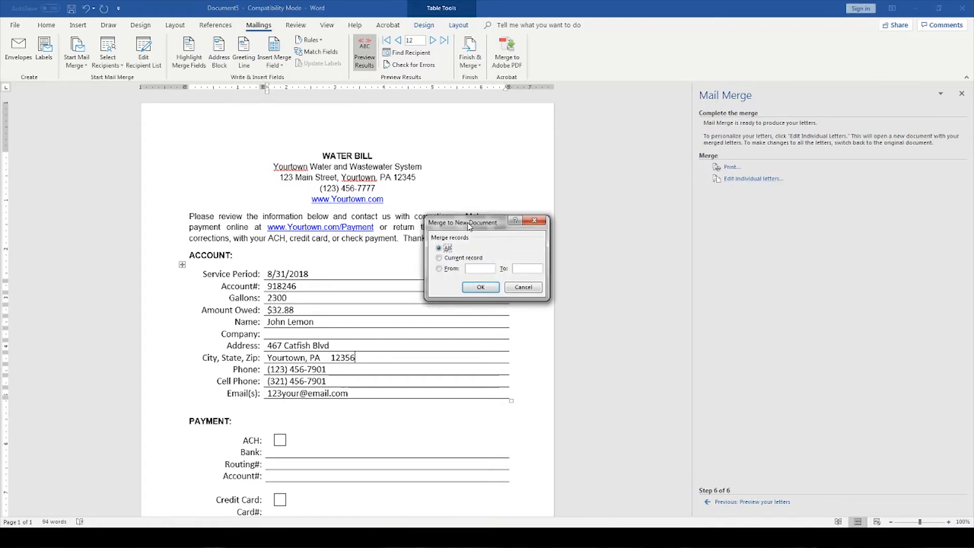
{"action": "left_click_drag", "start_coordinate": [468, 225], "coordinate": [454, 221]}
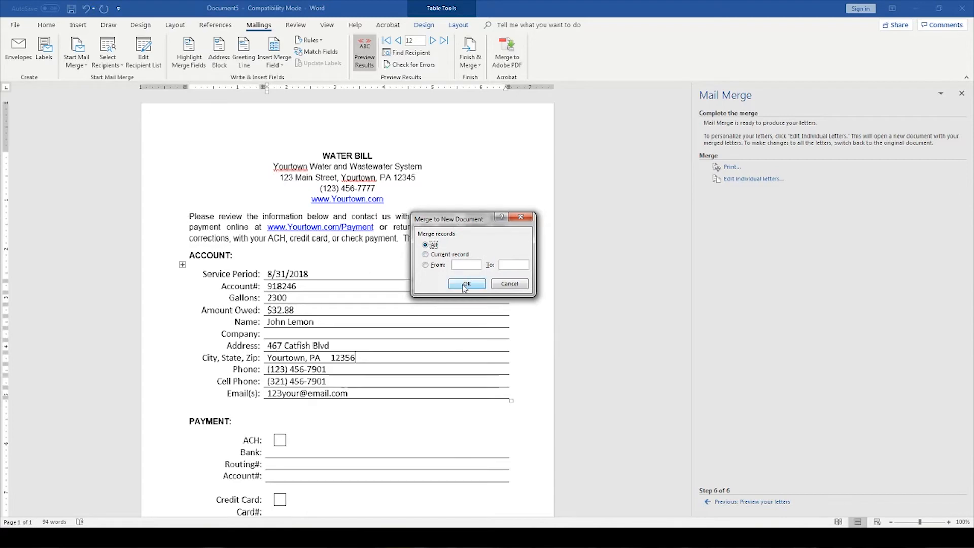
{"action": "left_click", "coordinate": [466, 284]}
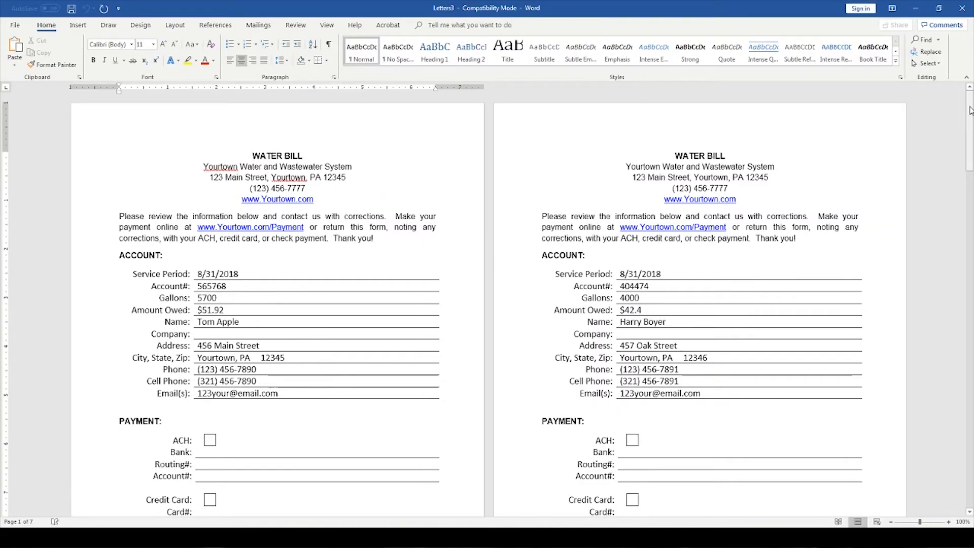
Look through the pages of the merged letters document, checking the account details and payment sections of the individual bills.
{"action": "left_click_drag", "start_coordinate": [967, 116], "coordinate": [933, 133]}
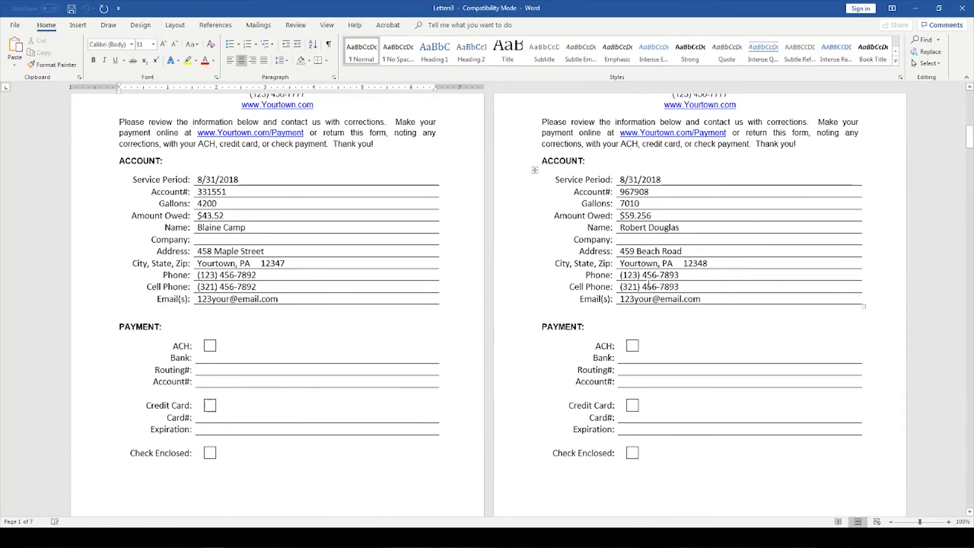
{"action": "scroll", "coordinate": [649, 287], "scroll_direction": "up", "scroll_amount": 4}
{"action": "scroll", "coordinate": [649, 287], "scroll_direction": "up", "scroll_amount": 10}
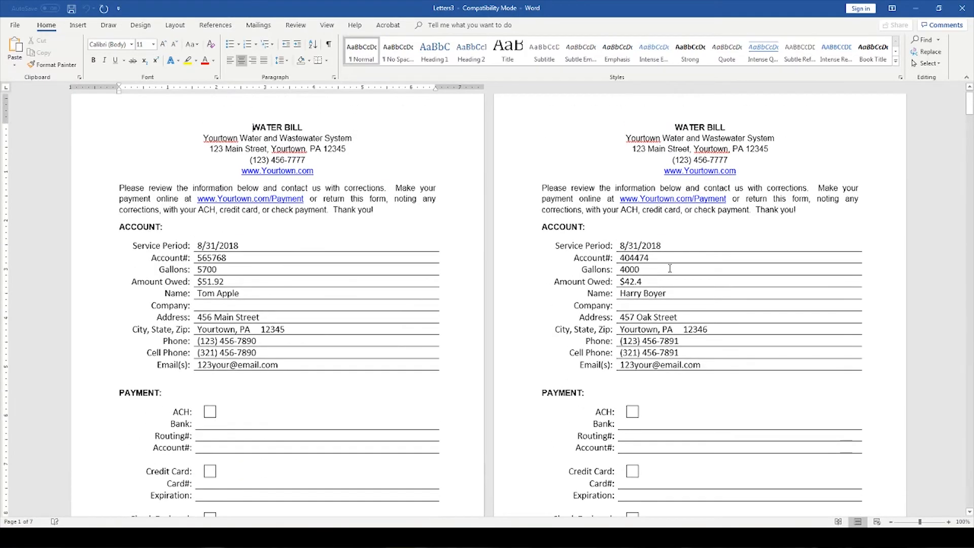
{"action": "left_click", "coordinate": [666, 309]}
{"action": "scroll", "coordinate": [666, 325], "scroll_direction": "down", "scroll_amount": 5}
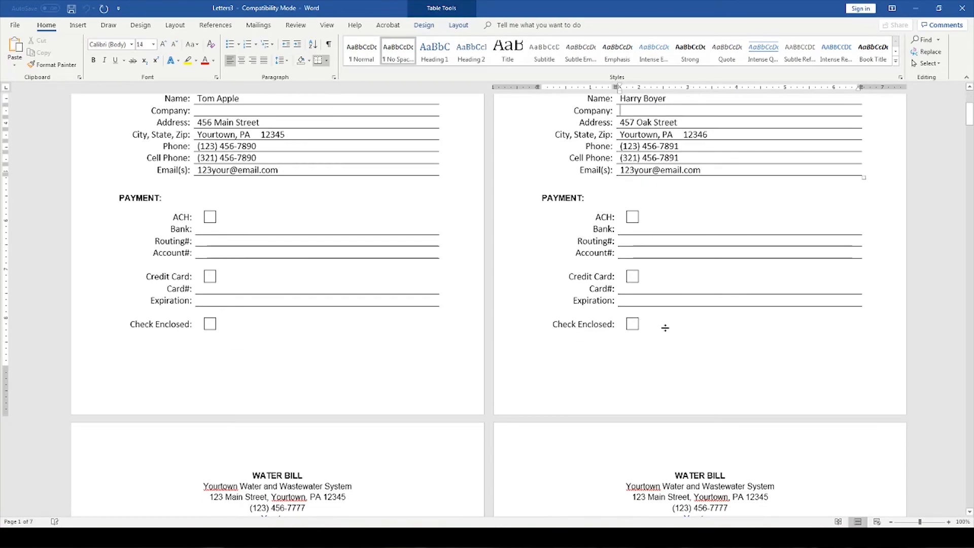
{"action": "scroll", "coordinate": [309, 267], "scroll_direction": "up", "scroll_amount": 2}
{"action": "left_click", "coordinate": [304, 266]}
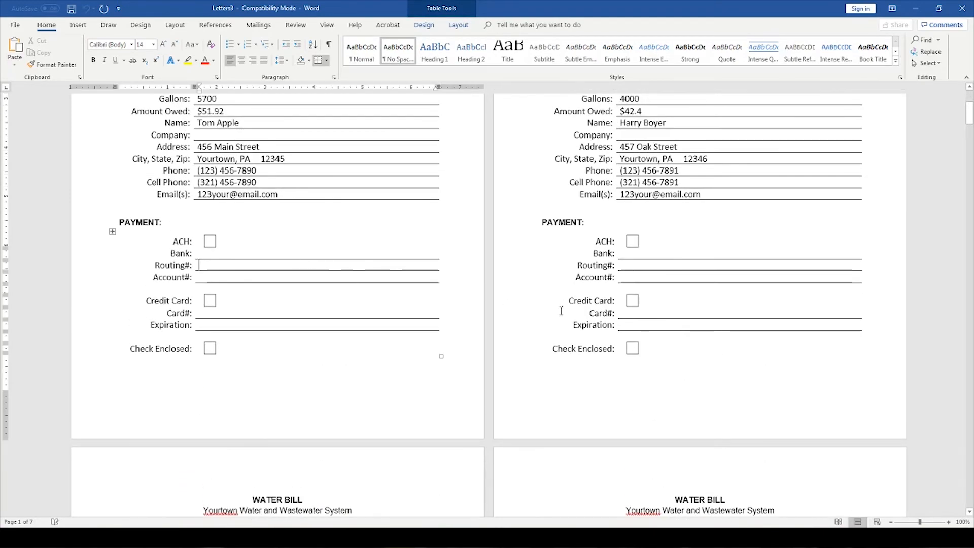
{"action": "scroll", "coordinate": [564, 311], "scroll_direction": "up", "scroll_amount": 5}
{"action": "scroll", "coordinate": [564, 311], "scroll_direction": "up", "scroll_amount": 1}
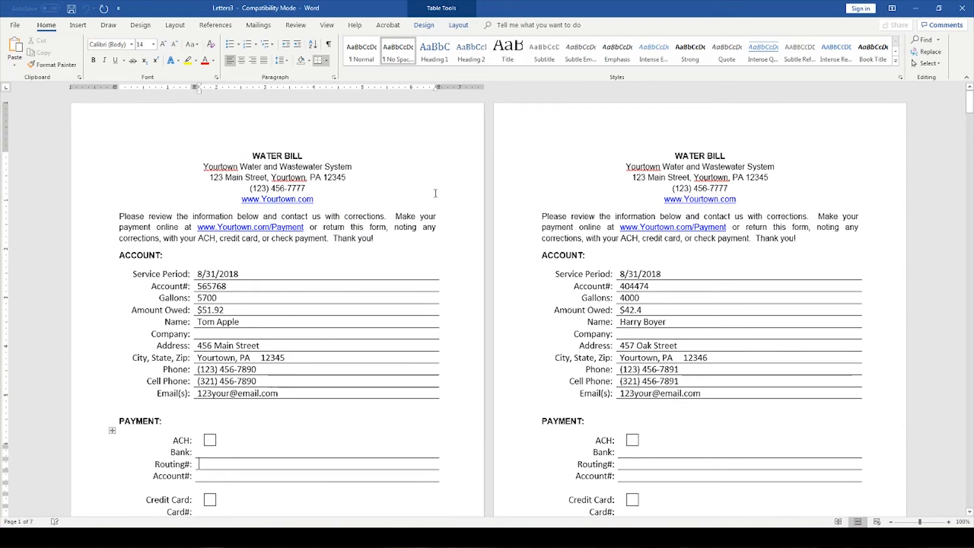
Open the print preview of the merged letters and page forward to page 3.
{"action": "left_click", "coordinate": [16, 24]}
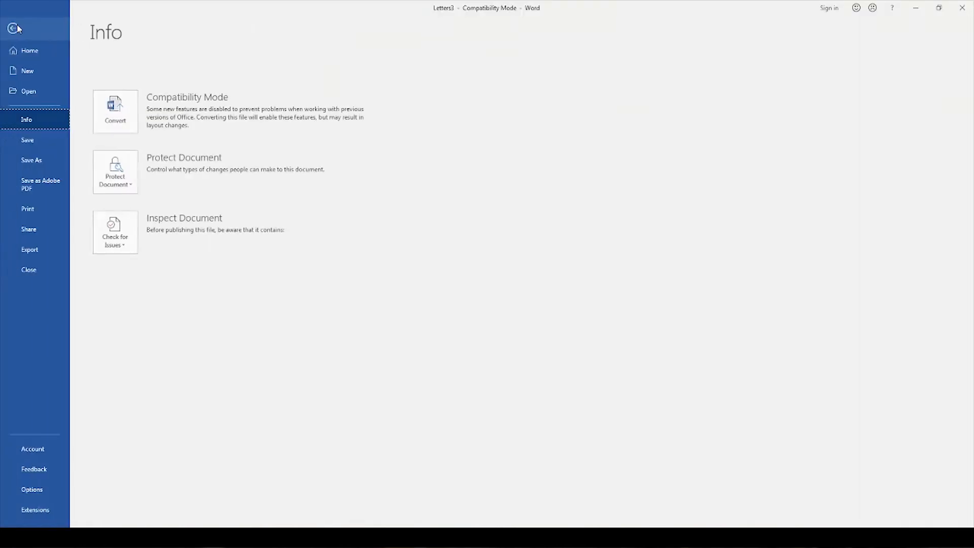
{"action": "left_click", "coordinate": [27, 215]}
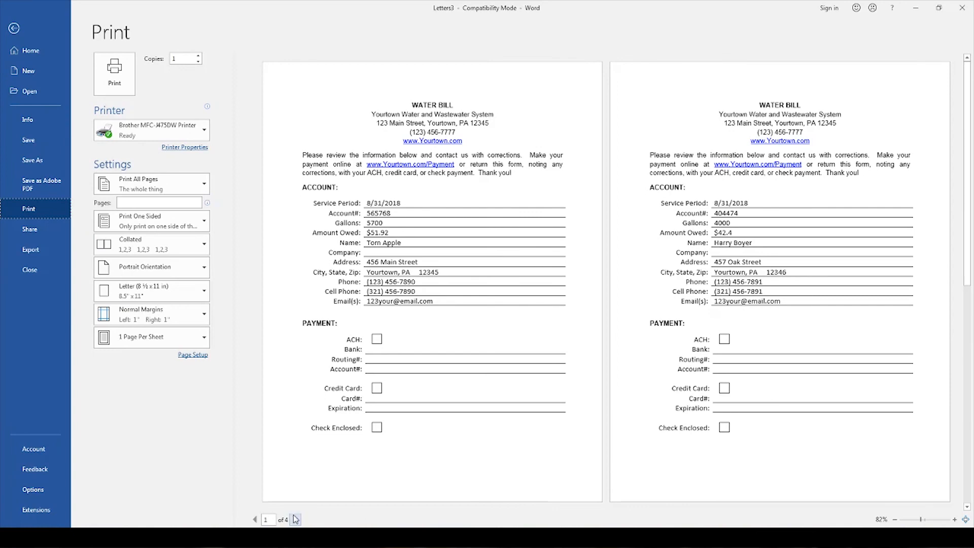
{"action": "left_click", "coordinate": [296, 519]}
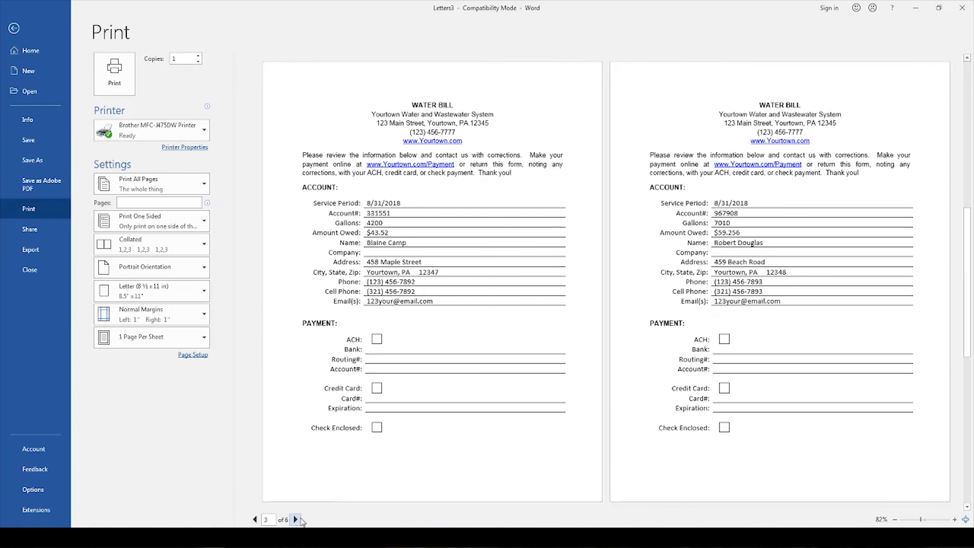